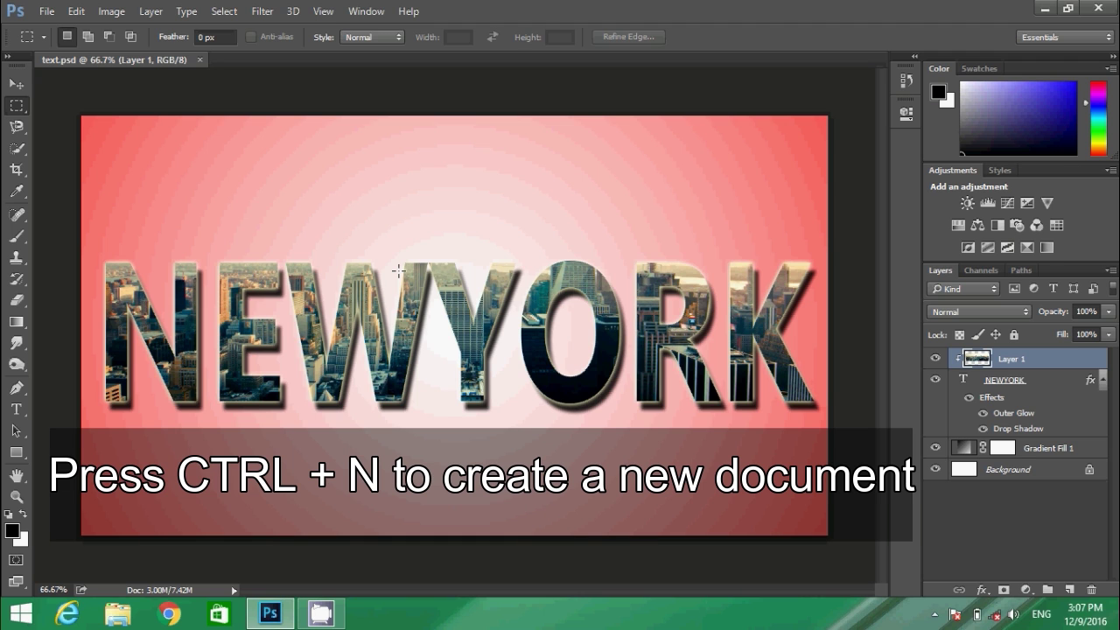
Step: Create a blank white 1366 × 768 px, 72 ppi document, Untitled-1
key("ctrl+n")
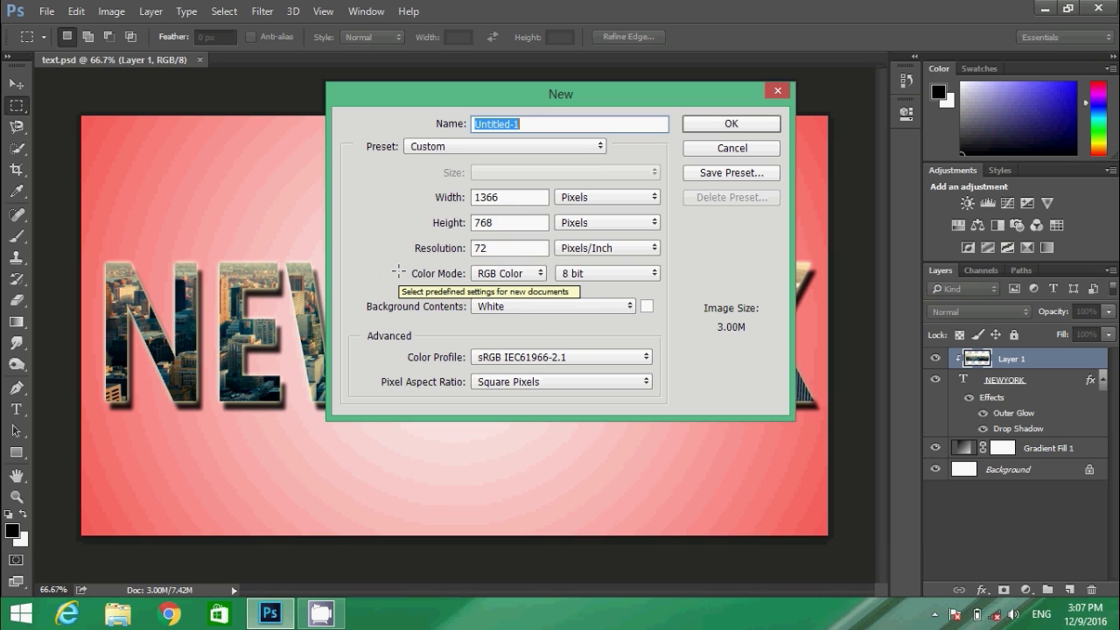
key("Return")
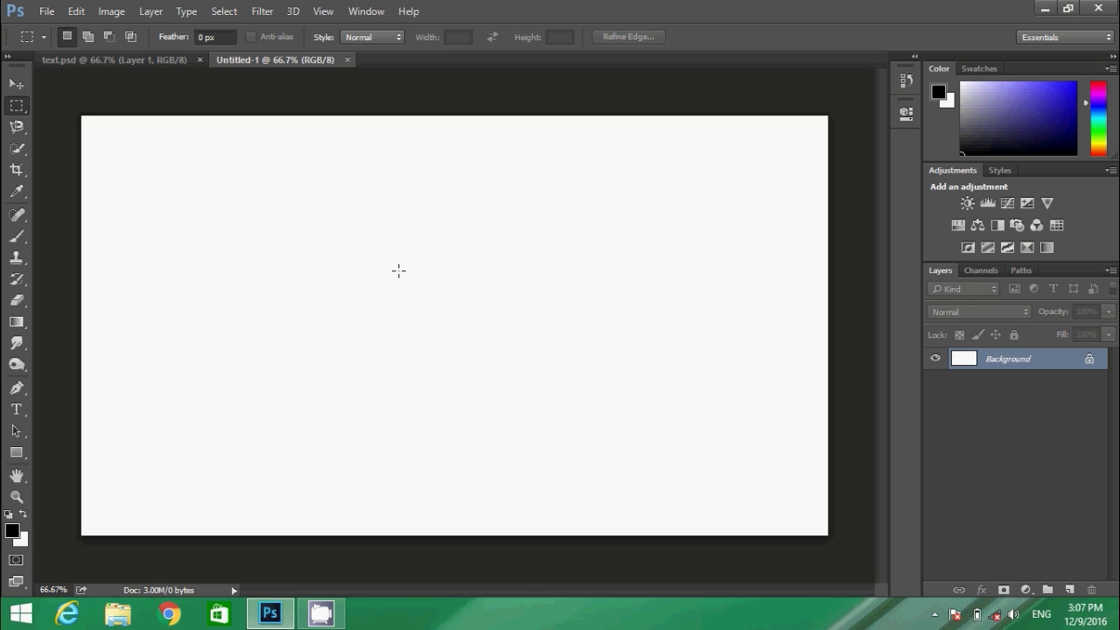
left_click(152, 57)
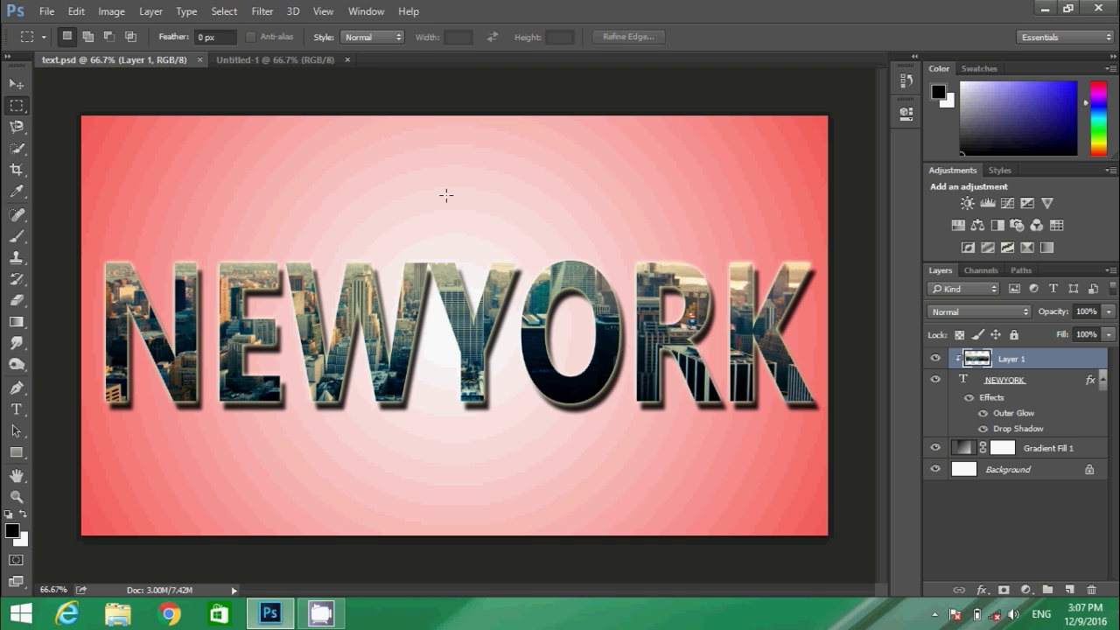
left_click(310, 60)
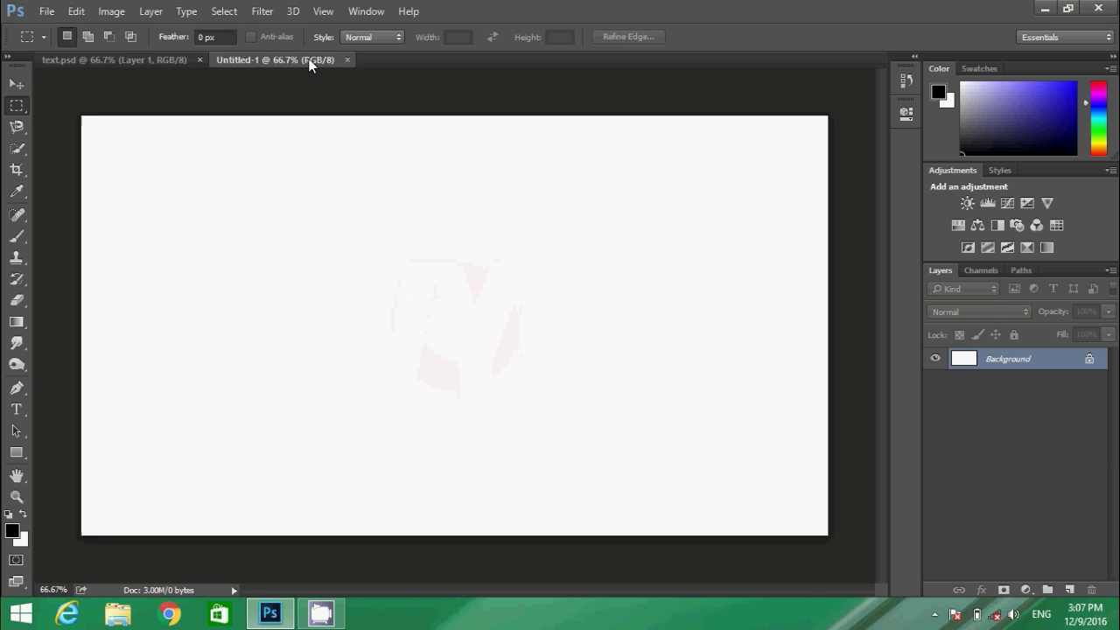
Step: Add a Gradient Fill layer whose gradient runs from pure red #ff0000 to transparent
left_click(1026, 591)
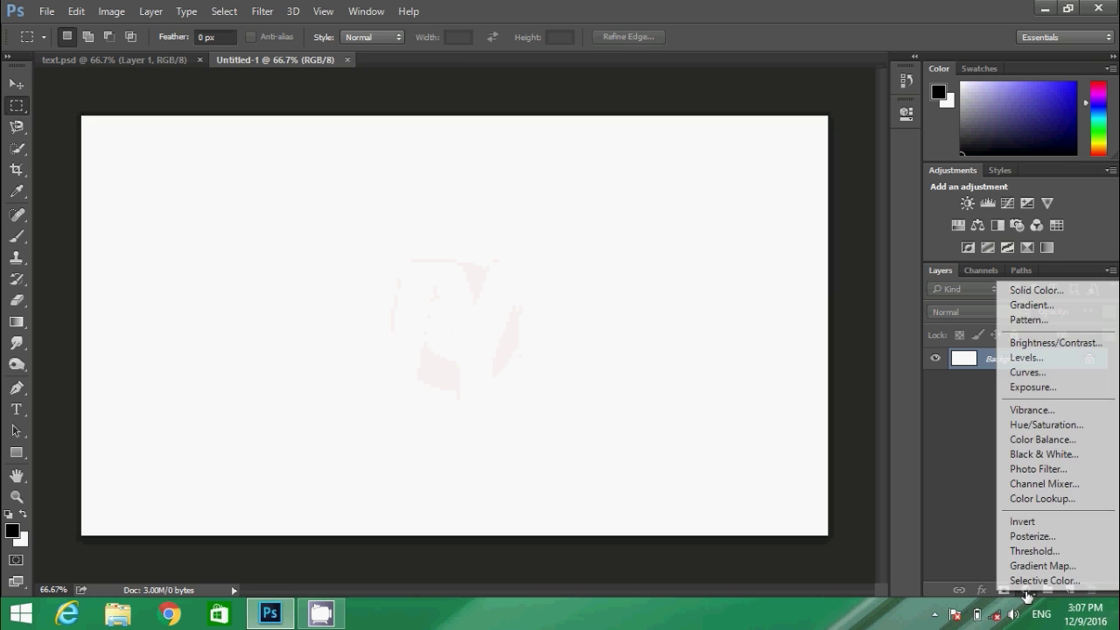
left_click(1028, 304)
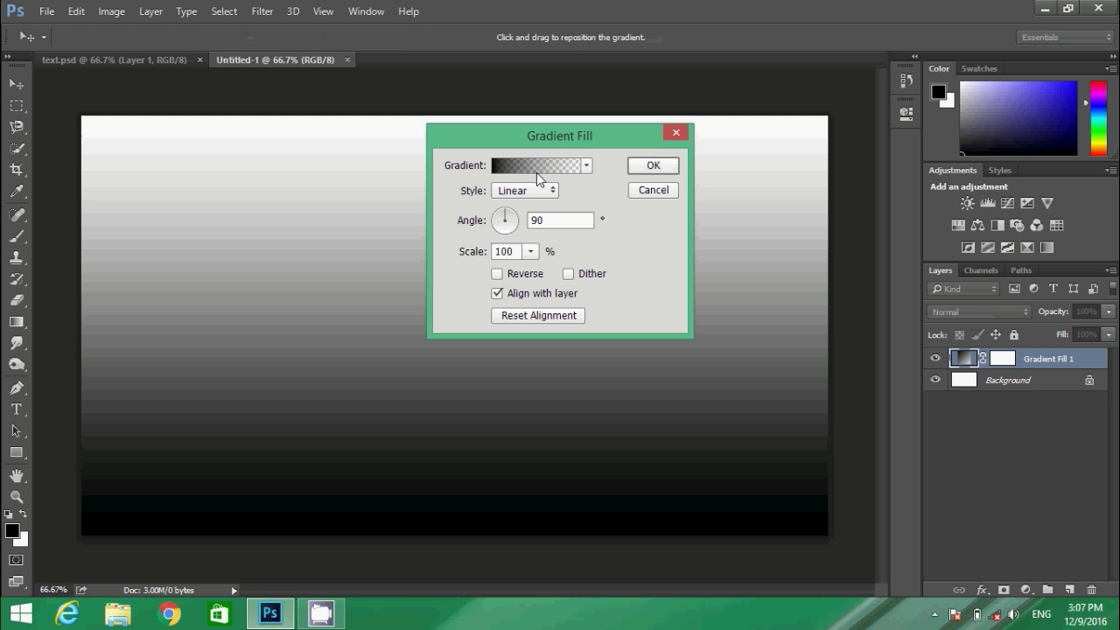
left_click(547, 168)
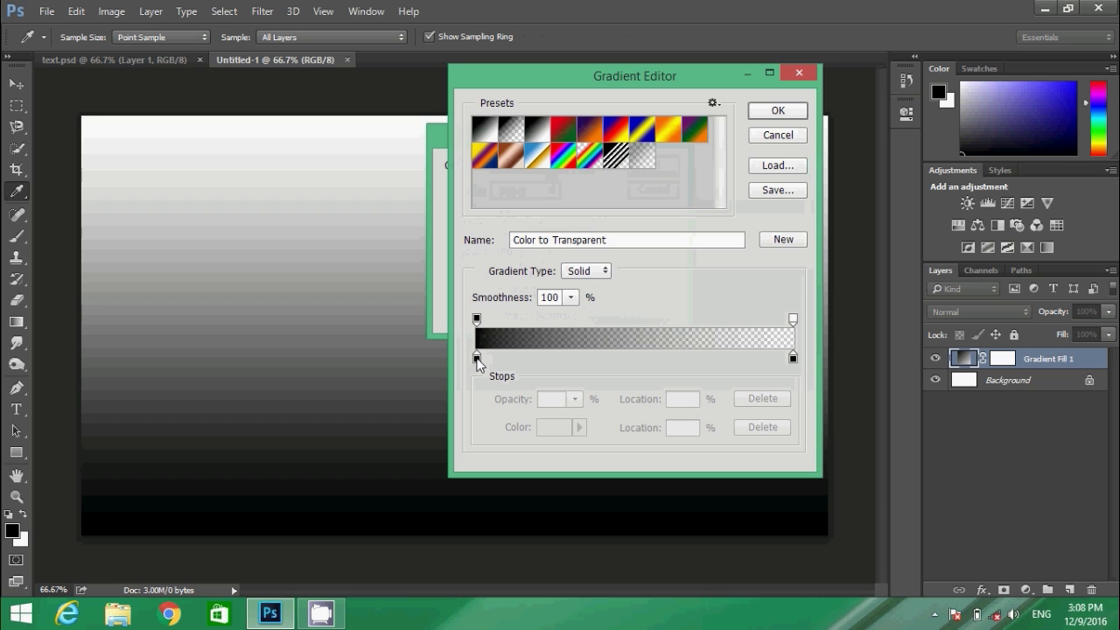
left_click(478, 358)
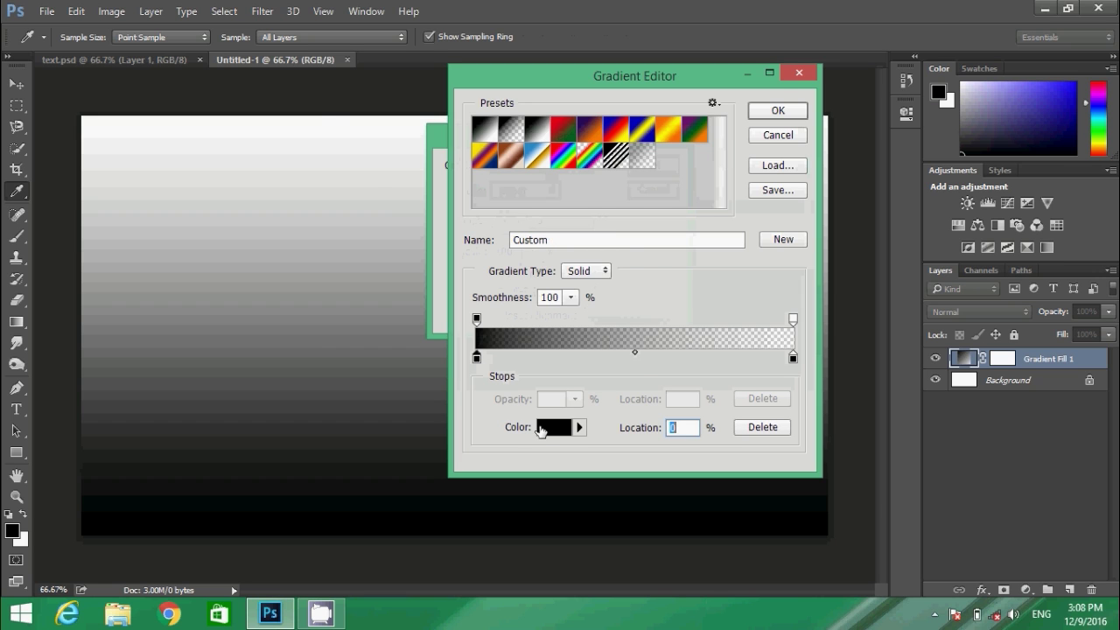
left_click(547, 428)
left_click_drag(471, 219, 558, 140)
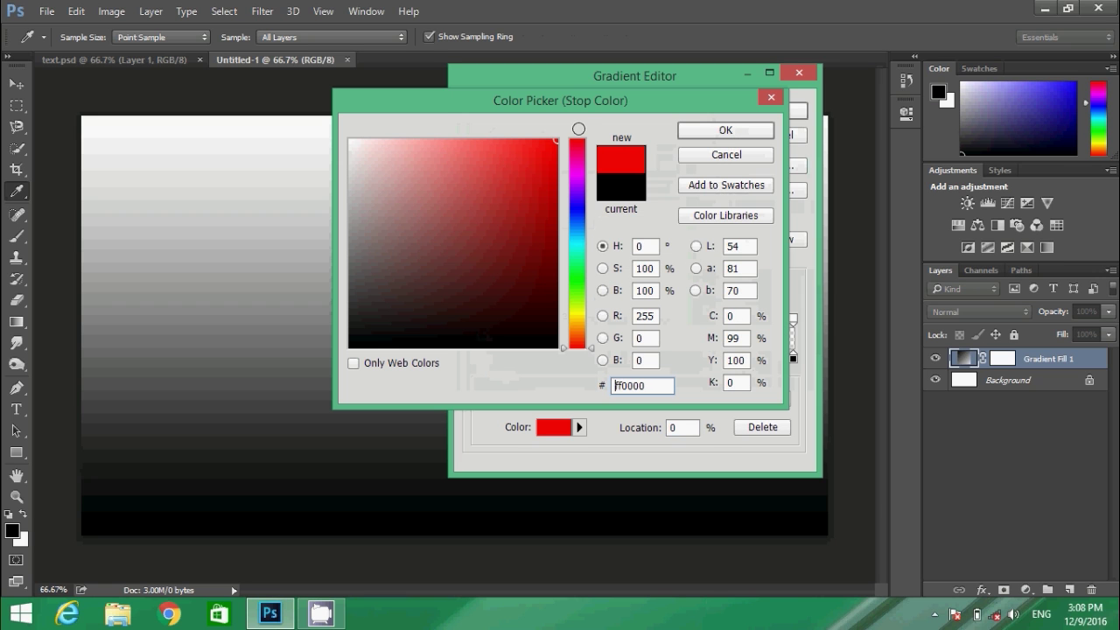
left_click(692, 132)
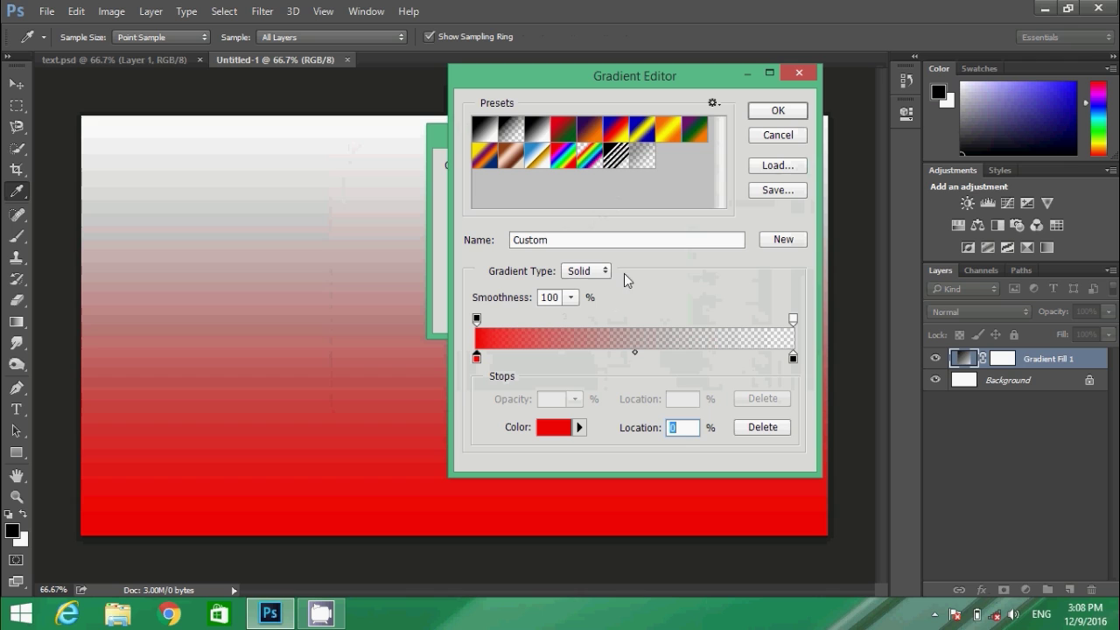
left_click(776, 111)
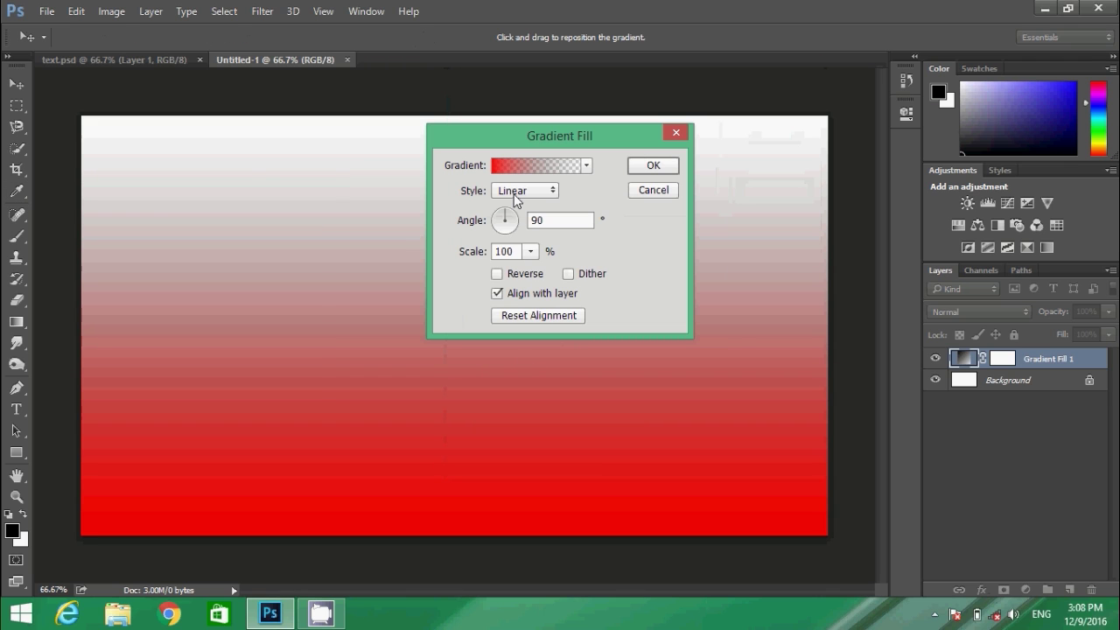
Step: Make the gradient fill Radial, reversed for a white centre, at 248% scale
left_click(515, 194)
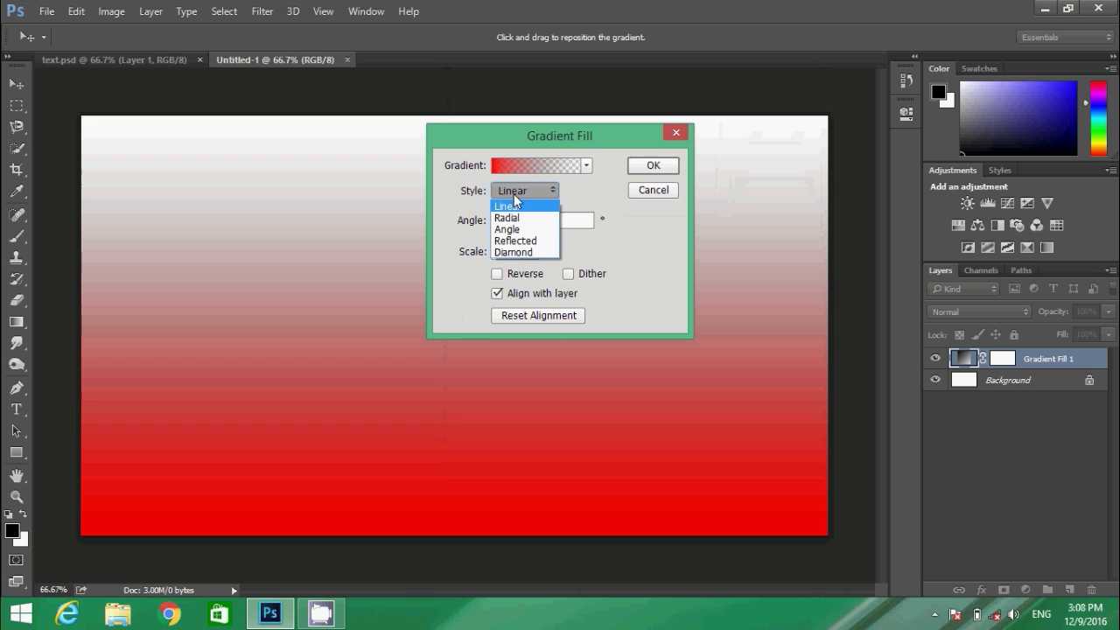
left_click(515, 219)
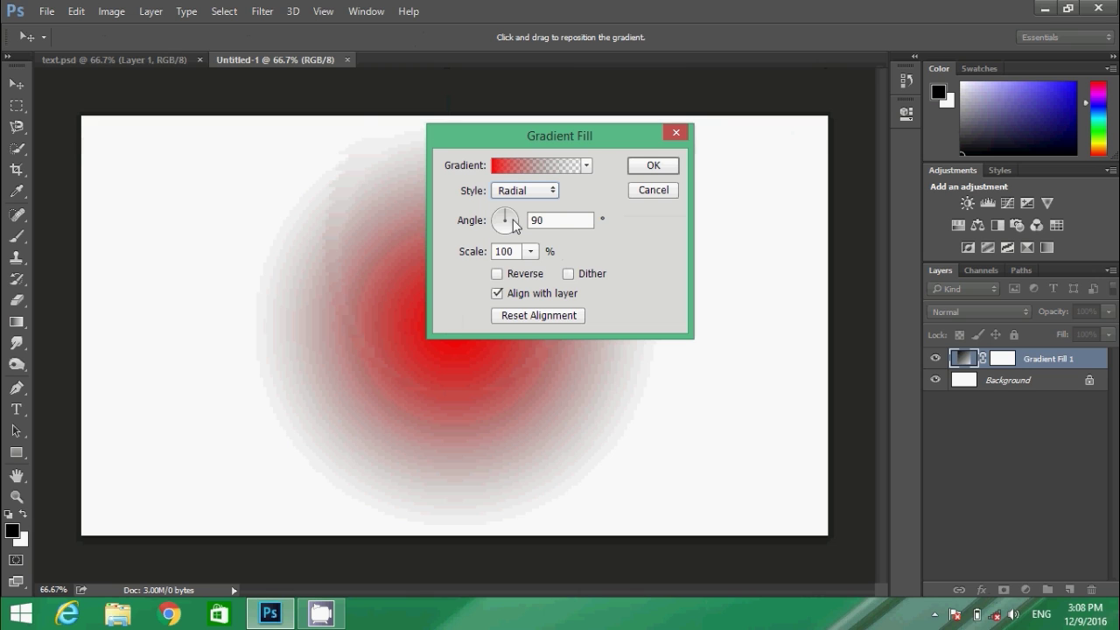
left_click(497, 274)
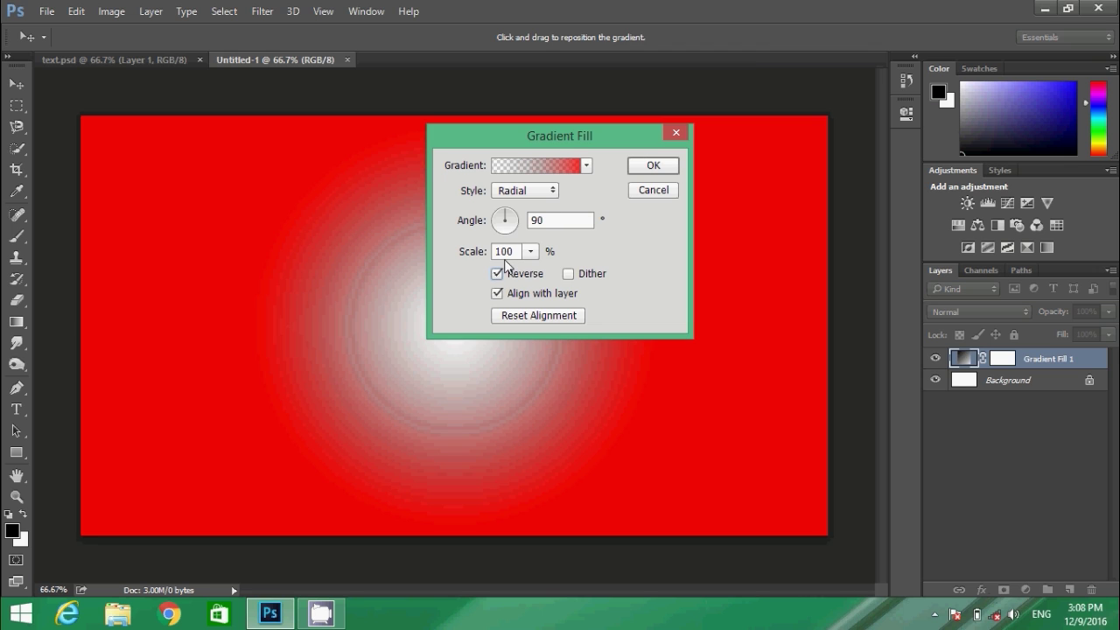
left_click(531, 252)
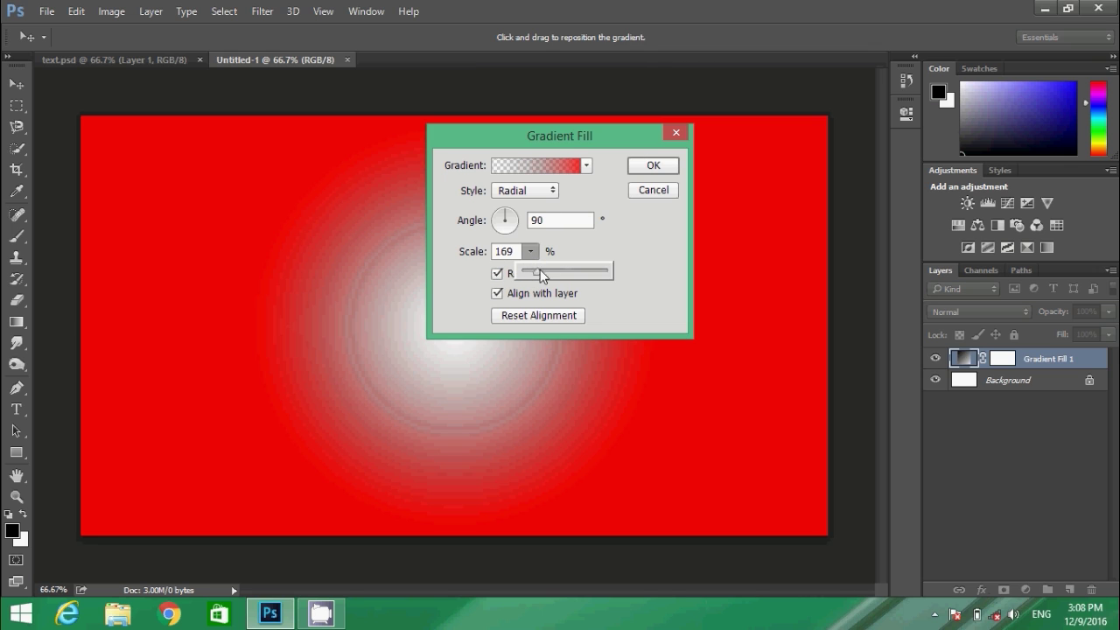
mouse_move(530, 273)
left_mouse_down()
mouse_move(608, 271)
mouse_move(495, 282)
mouse_move(557, 276)
mouse_move(545, 276)
left_mouse_up()
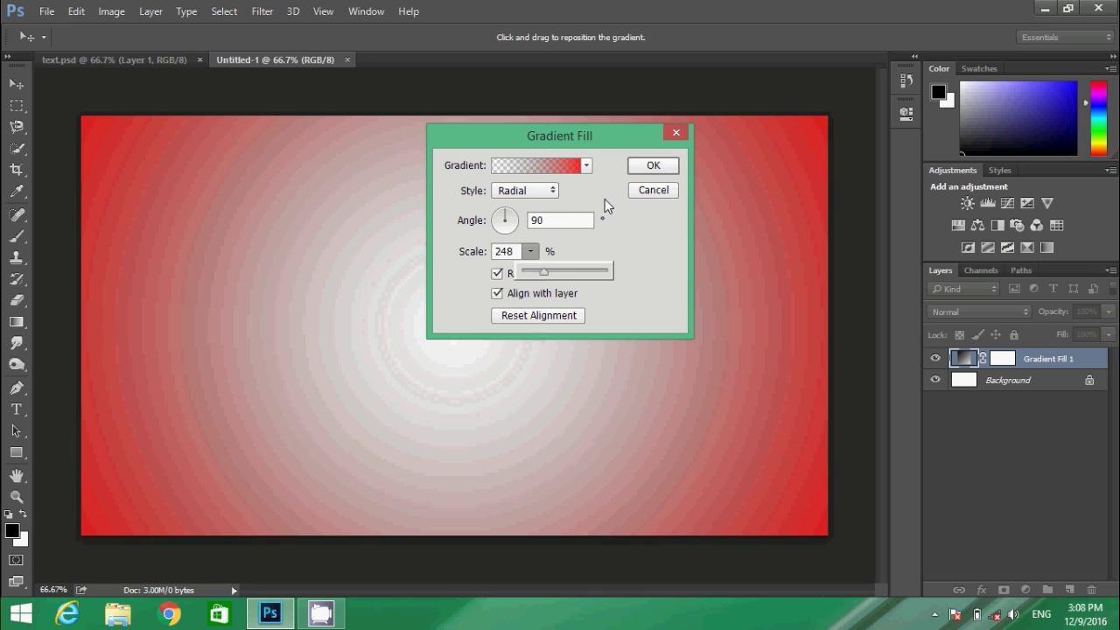
left_click(637, 170)
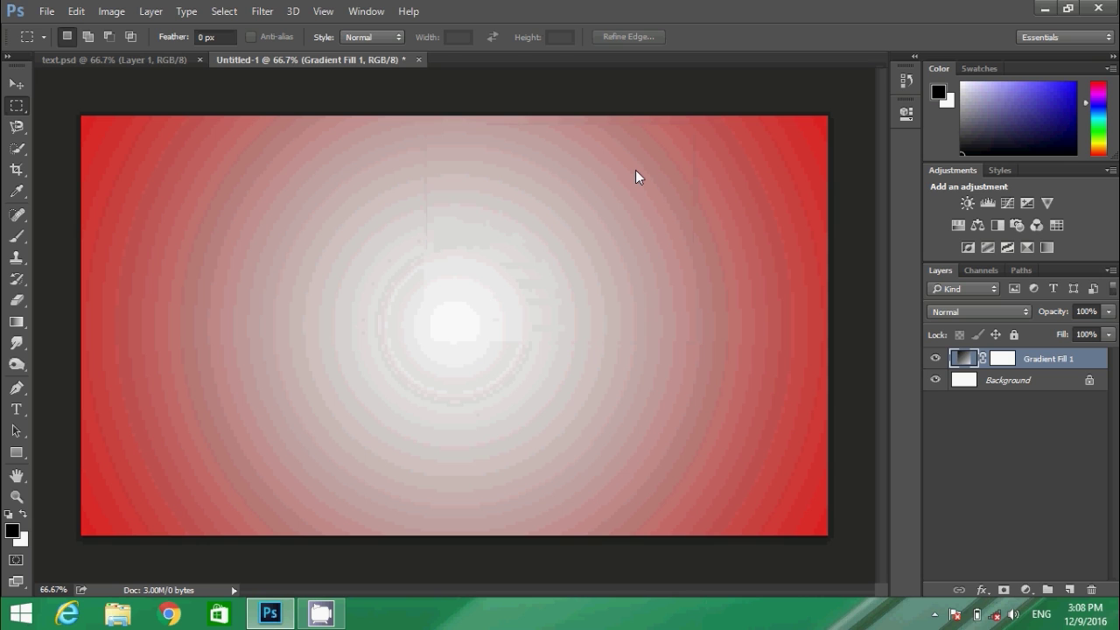
Step: Add the word INDIA as black Microsoft PhagsPa Bold text on the canvas
left_click(123, 60)
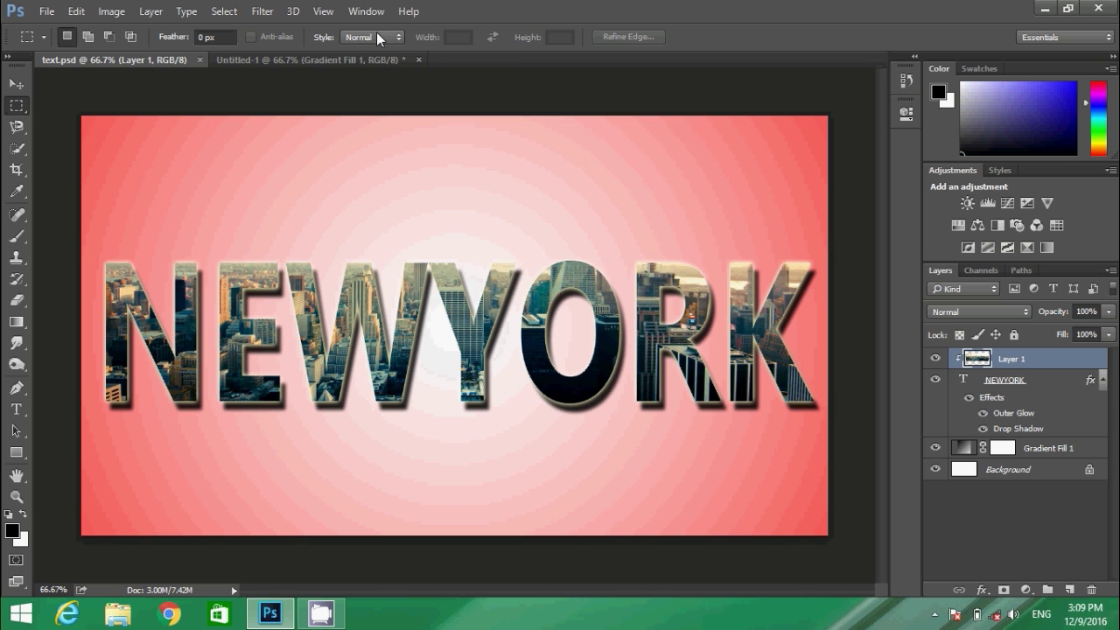
left_click(361, 58)
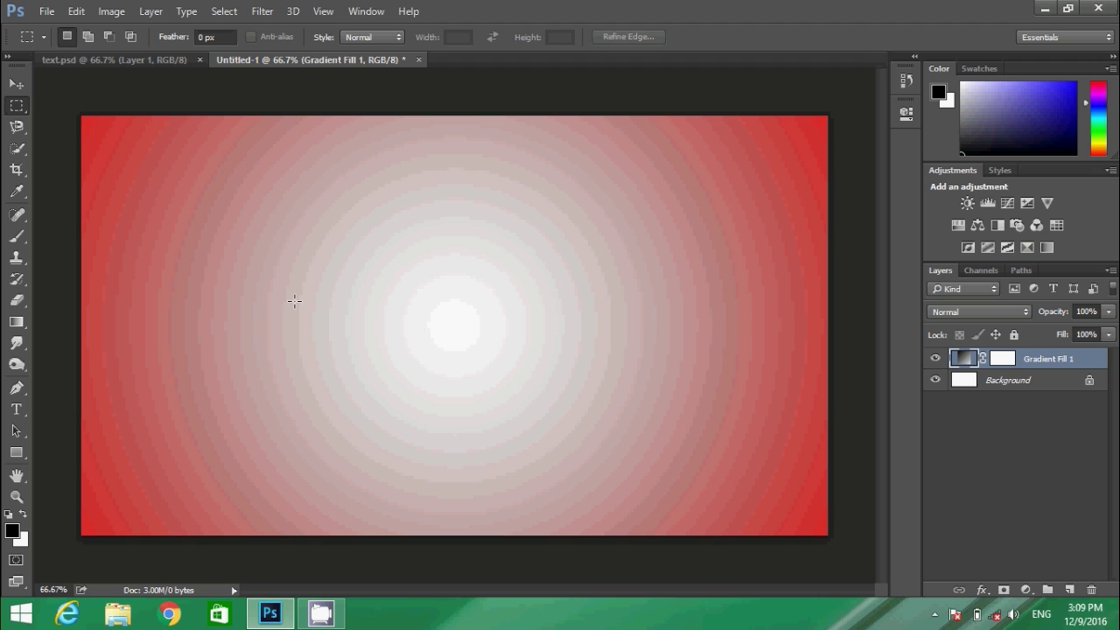
key("t")
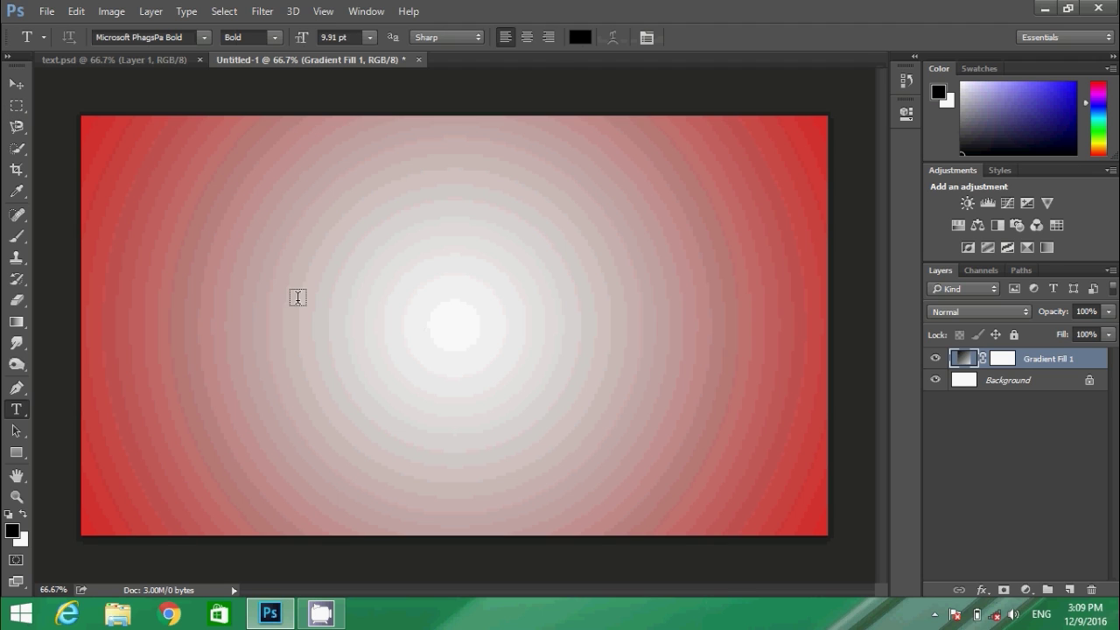
left_click(272, 311)
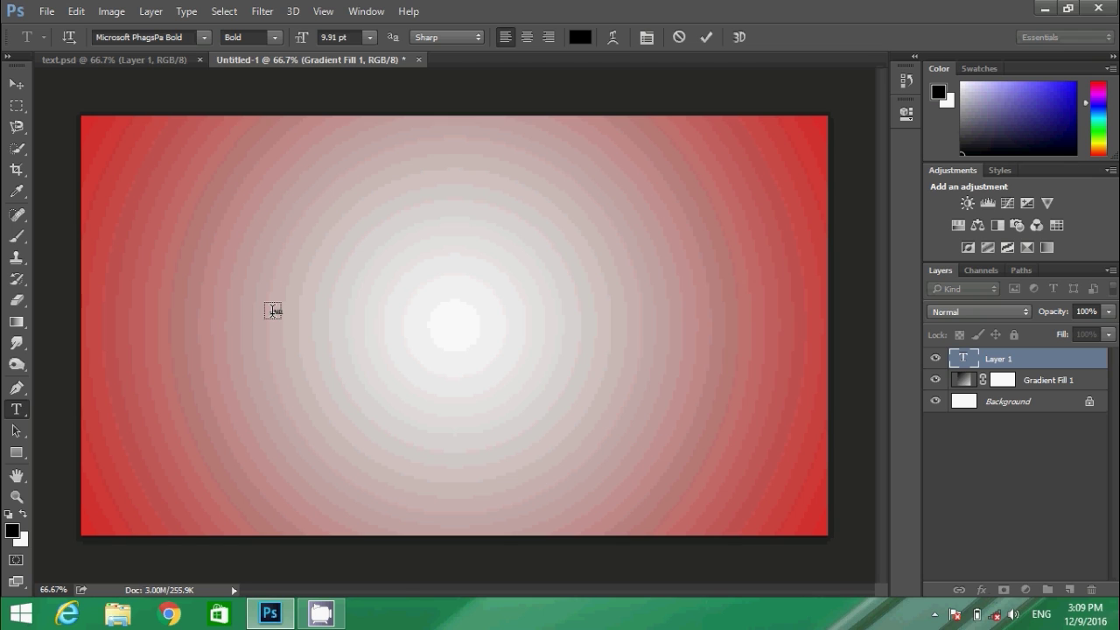
type("e")
key("ctrl+a")
left_click(710, 35)
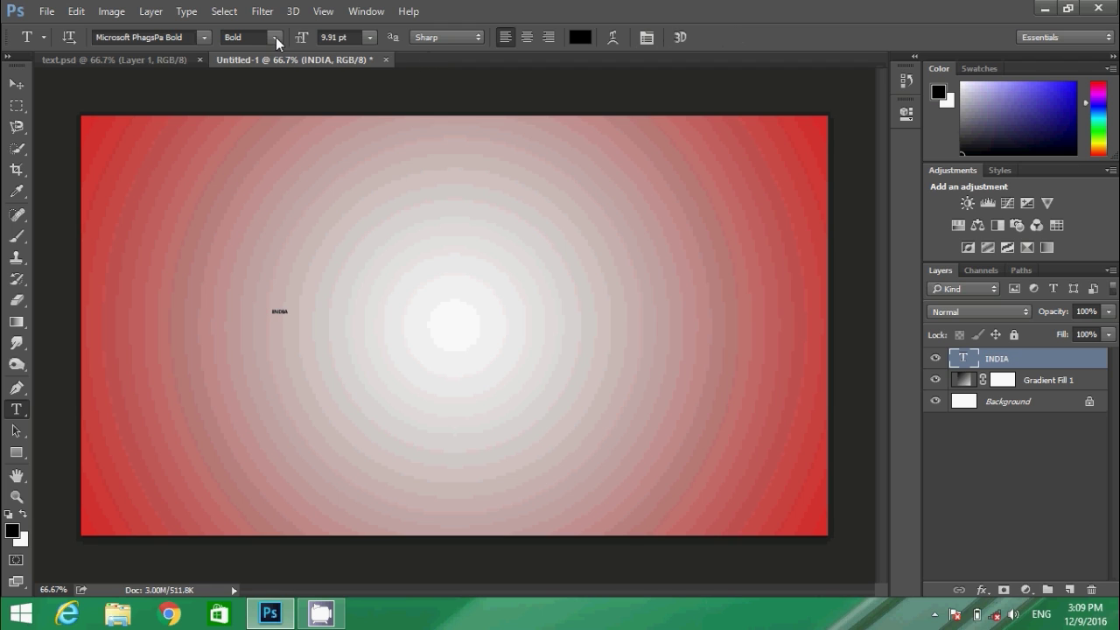
Step: Enlarge the INDIA text to 289.91 pt
left_click_drag(299, 42, 372, 41)
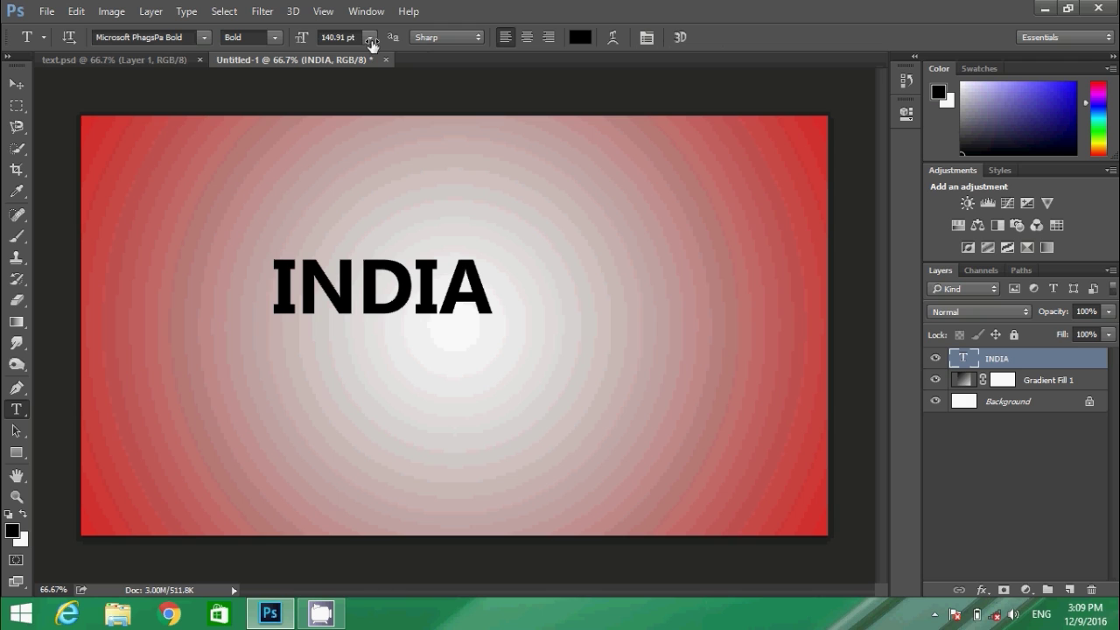
mouse_move(300, 42)
left_mouse_down()
mouse_move(358, 40)
mouse_move(301, 42)
mouse_move(317, 44)
left_mouse_up()
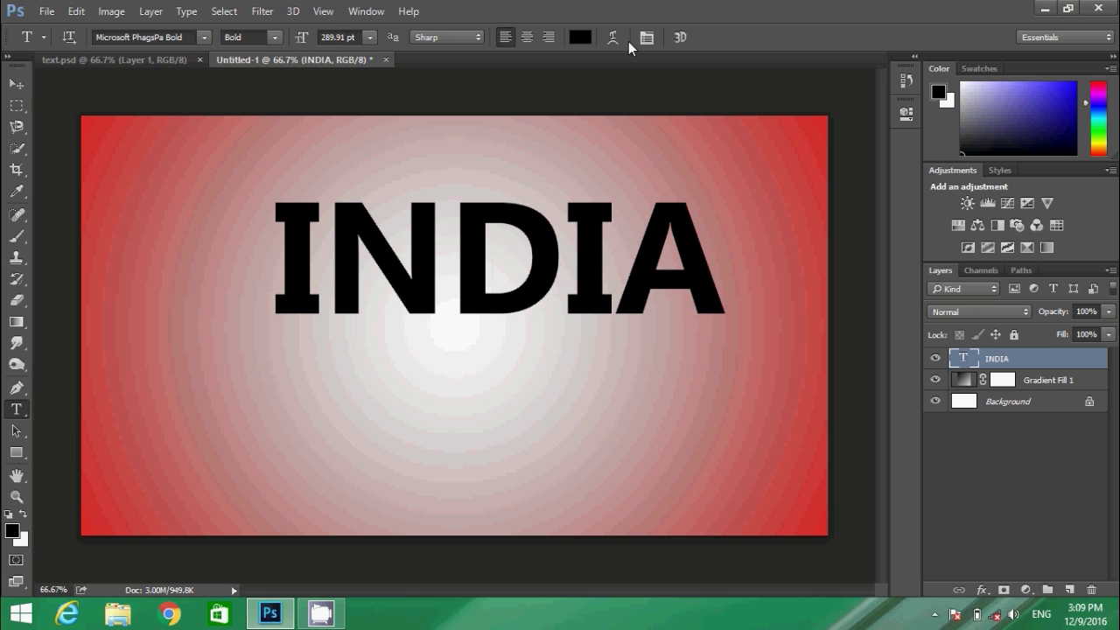
left_click(29, 93)
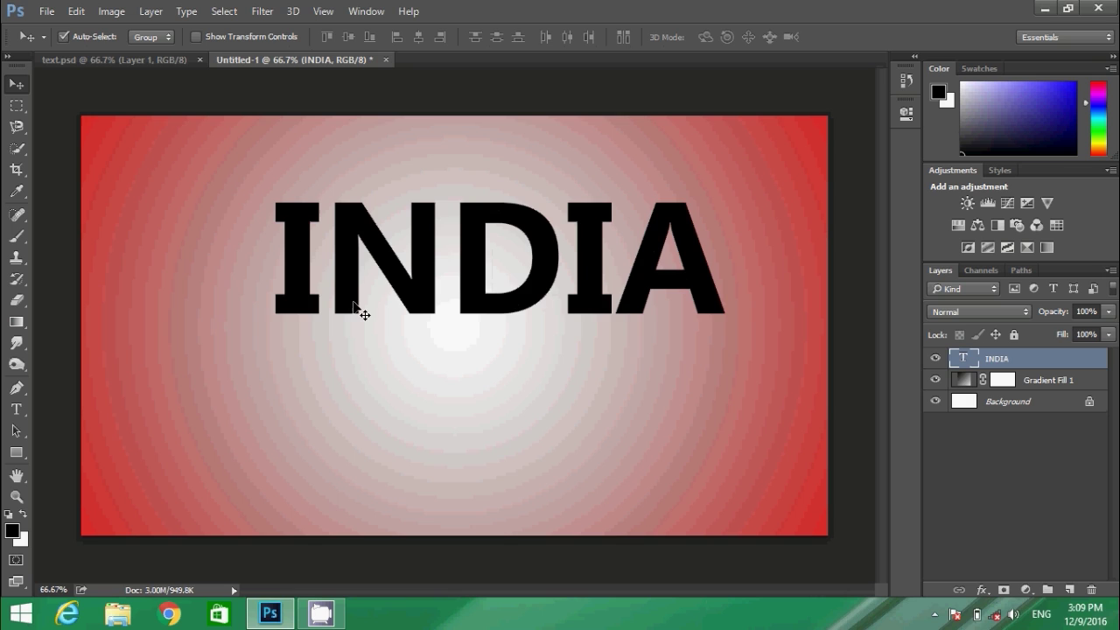
Step: Drag the INDIA text down and slightly left to centre it on the canvas
left_click_drag(362, 309, 306, 359)
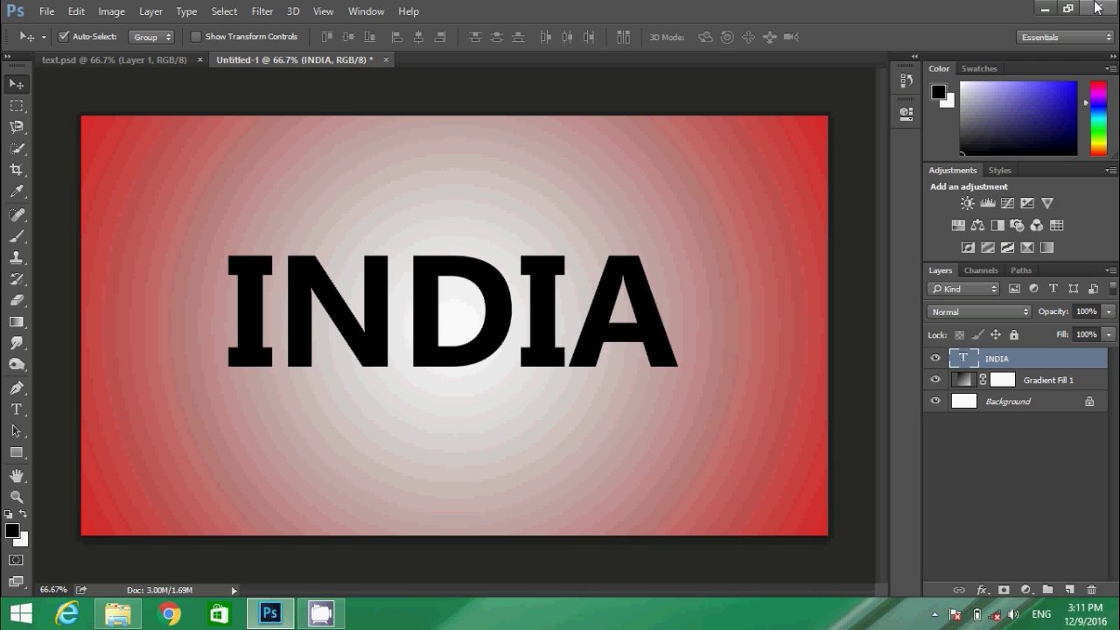
Step: Drag the skyline-buildings-new-york-skyscrapers photo from File Explorer into the Untitled-1 canvas
left_click(1045, 8)
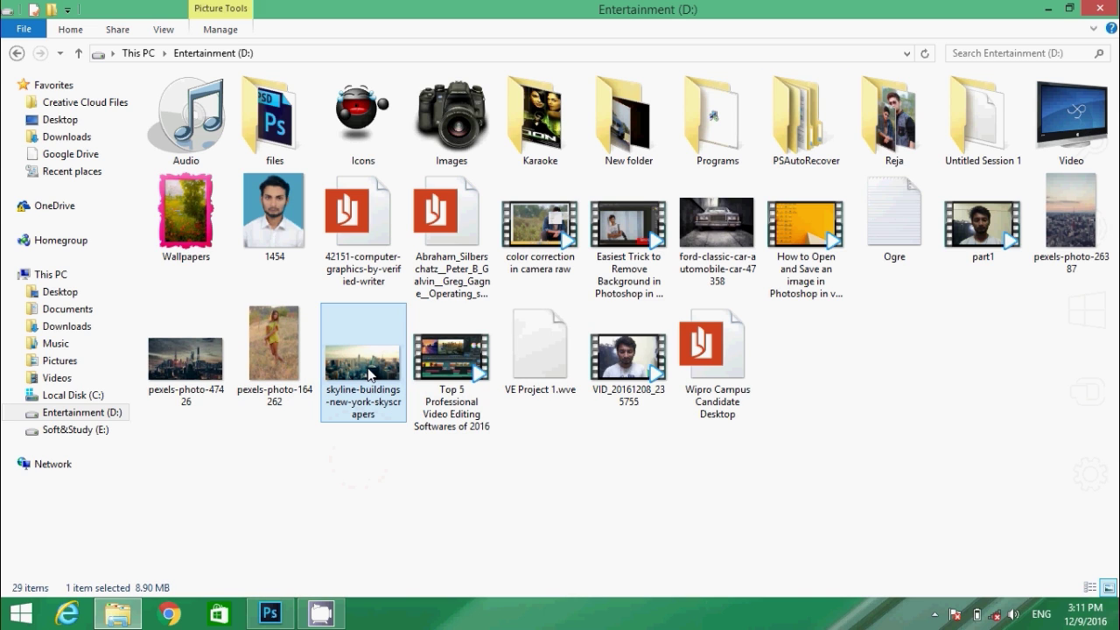
left_click_drag(369, 375, 323, 294)
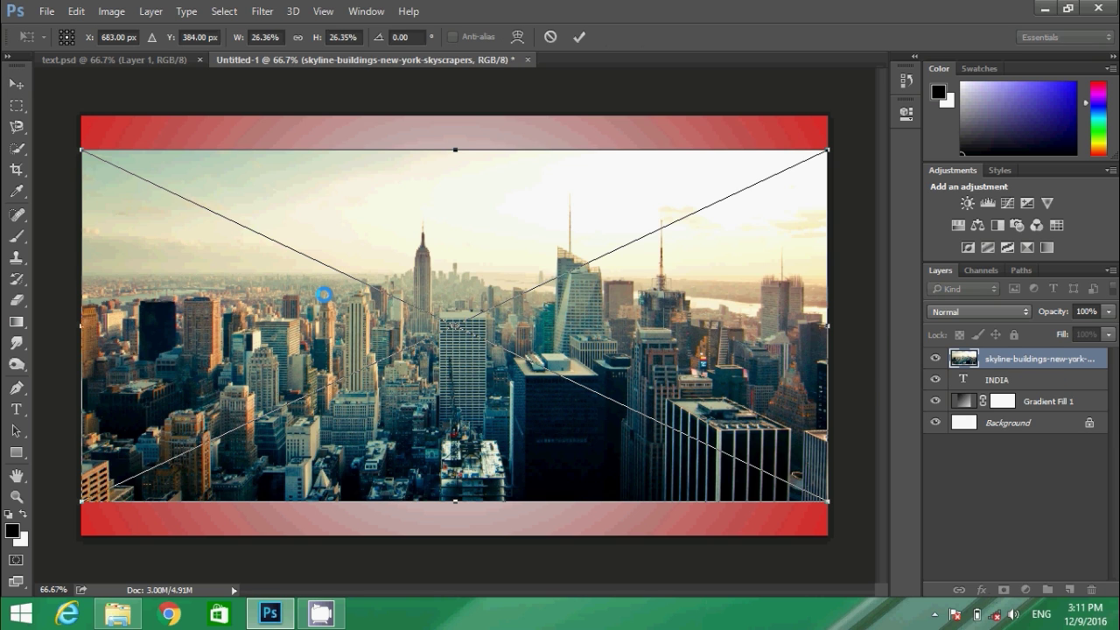
Step: Place the skyline photo and clip it to the INDIA text layer
key("Return")
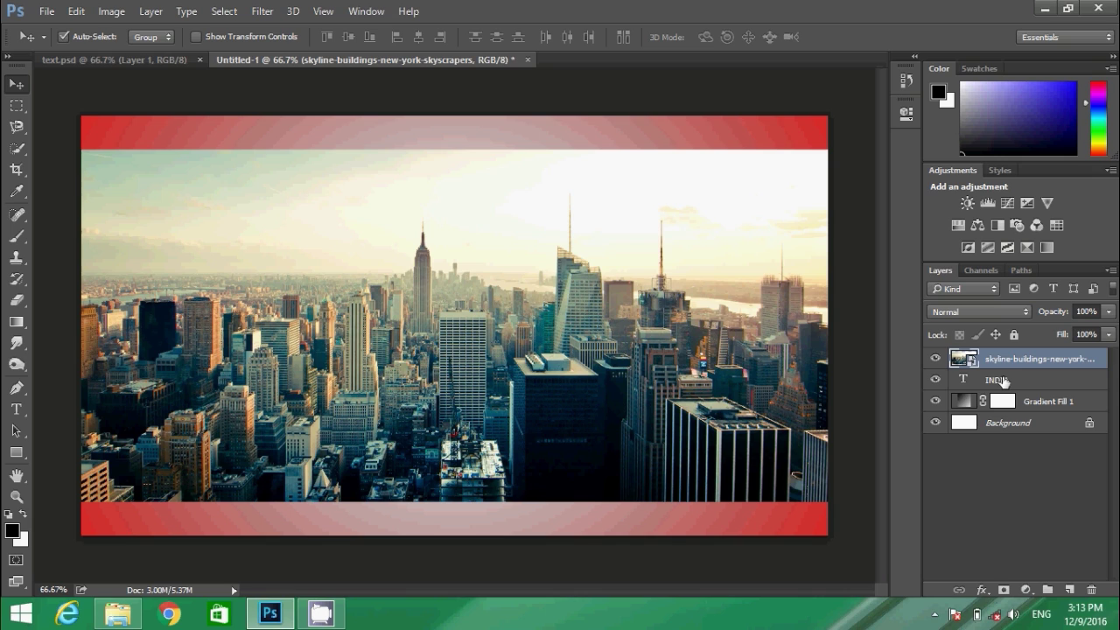
left_click_drag(1009, 378, 1009, 366)
left_click(1009, 368, "alt")
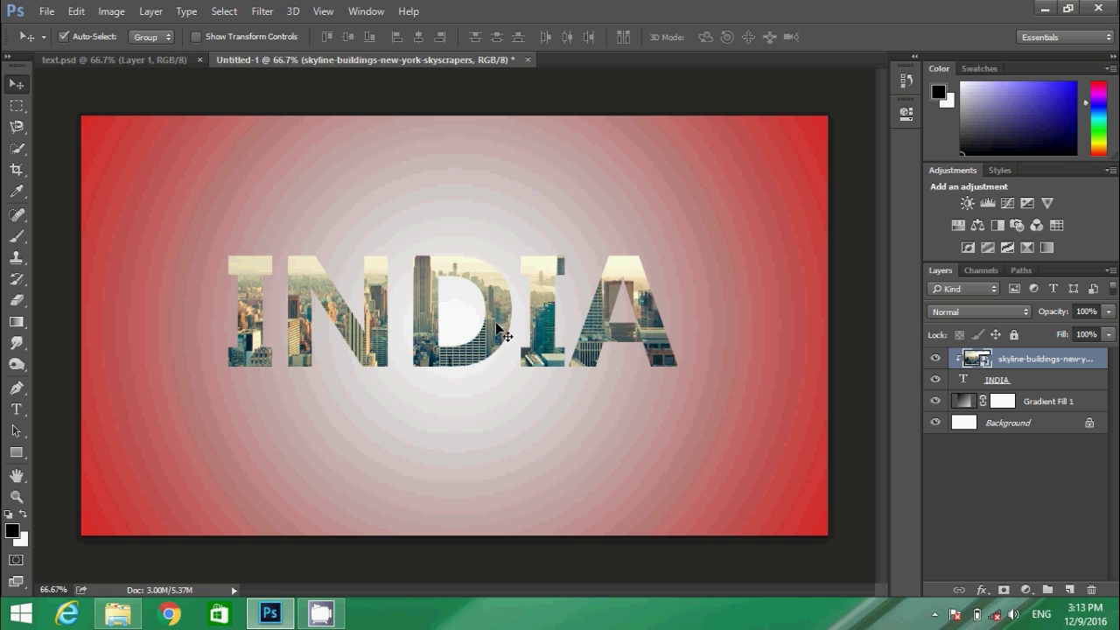
Step: Shrink the skyline photo from the top so the towers sit inside the INDIA letters
key("ctrl+t")
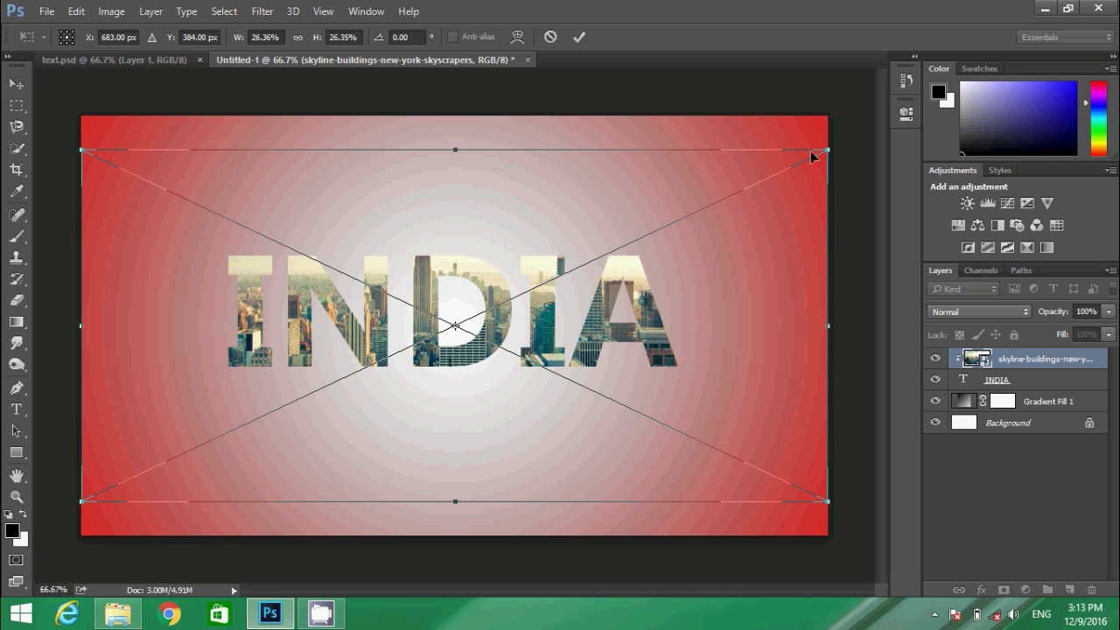
left_click_drag(831, 147, 828, 212)
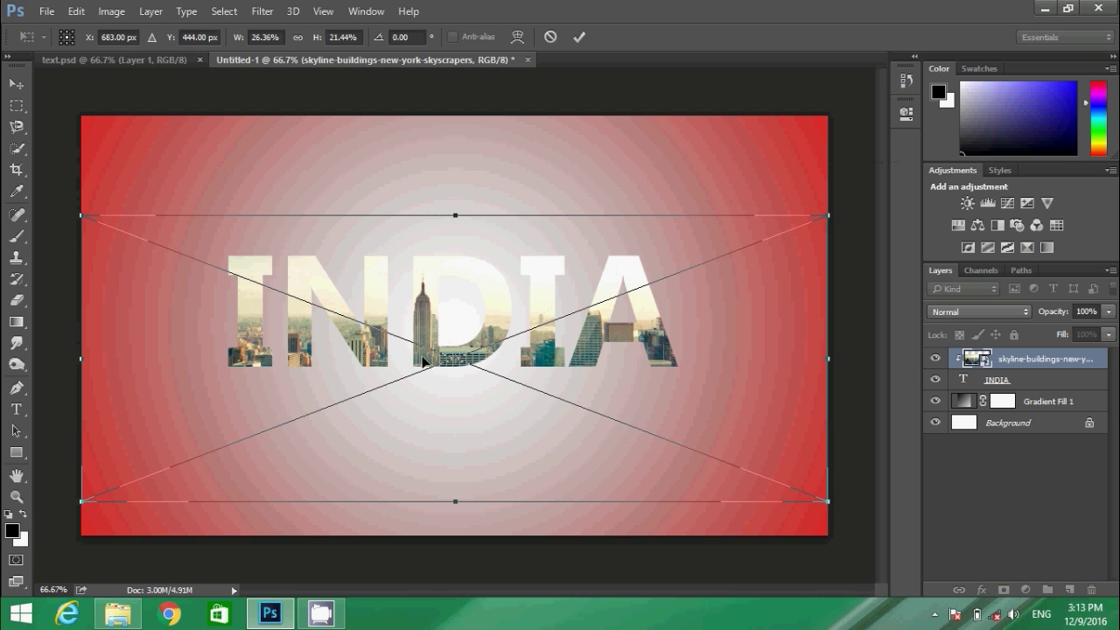
key("Return")
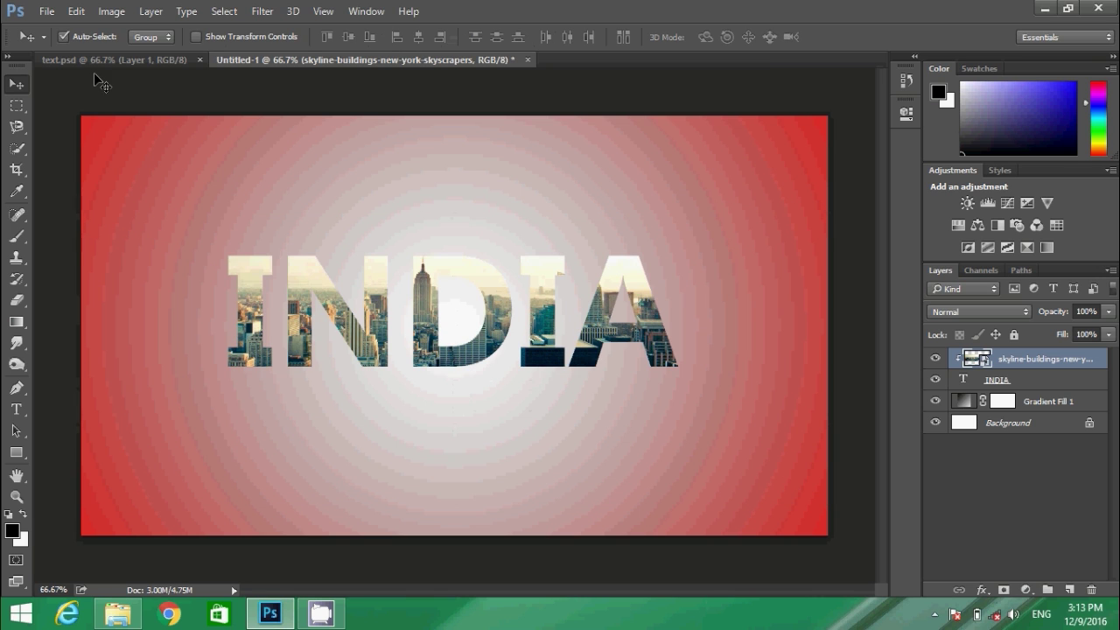
left_click(120, 63)
Step: Give INDIA an Outer Glow and a Drop Shadow at 87% opacity, 11 px distance
right_click(1025, 364)
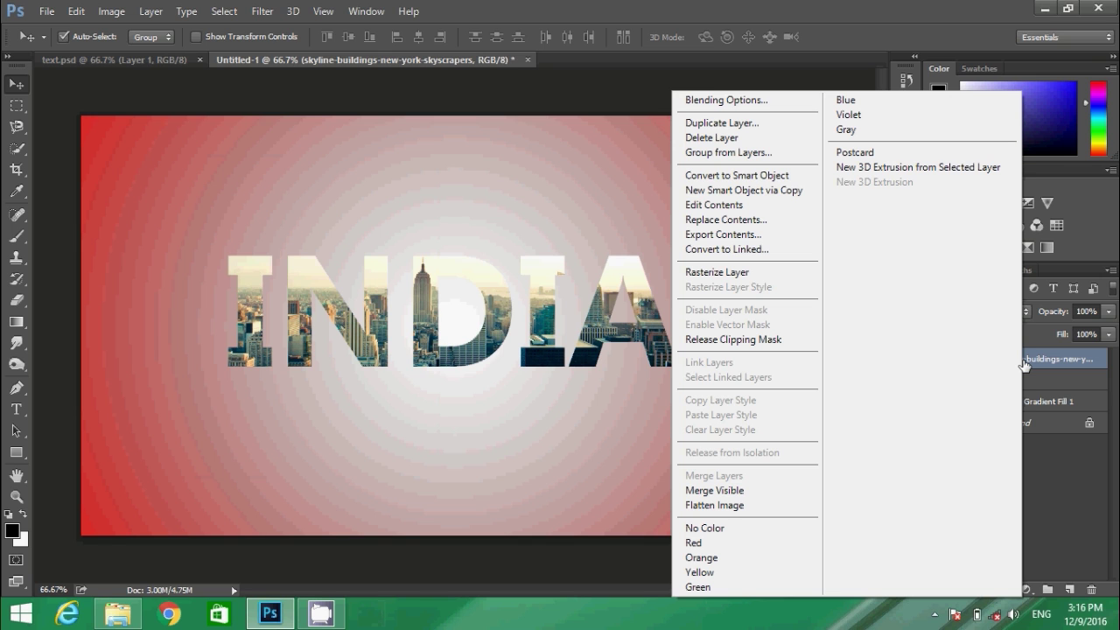
left_click(1038, 372)
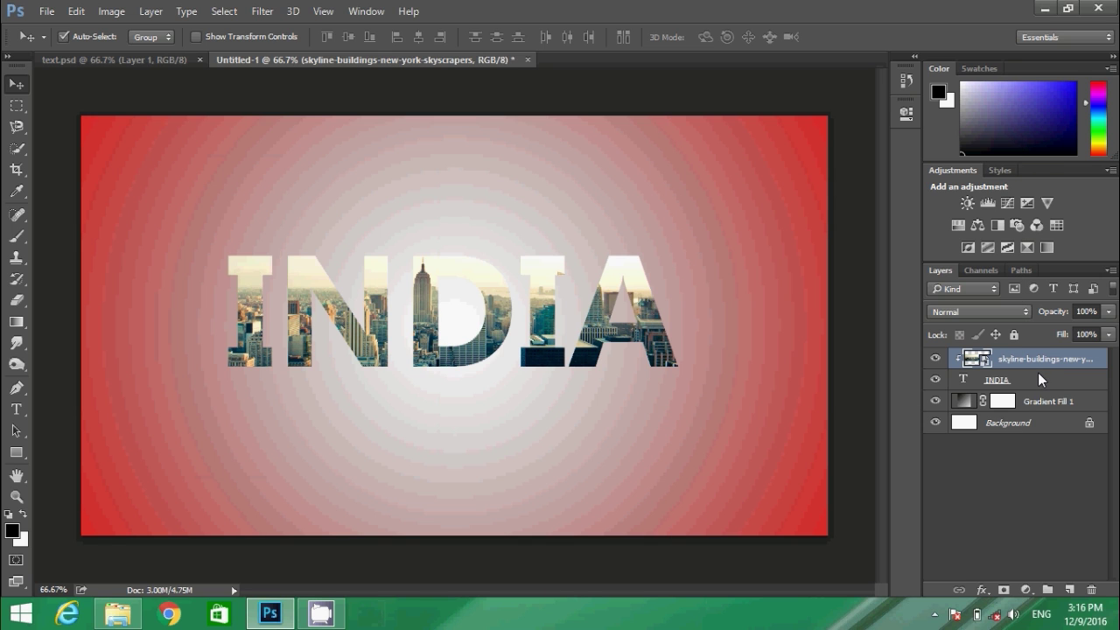
right_click(1038, 372)
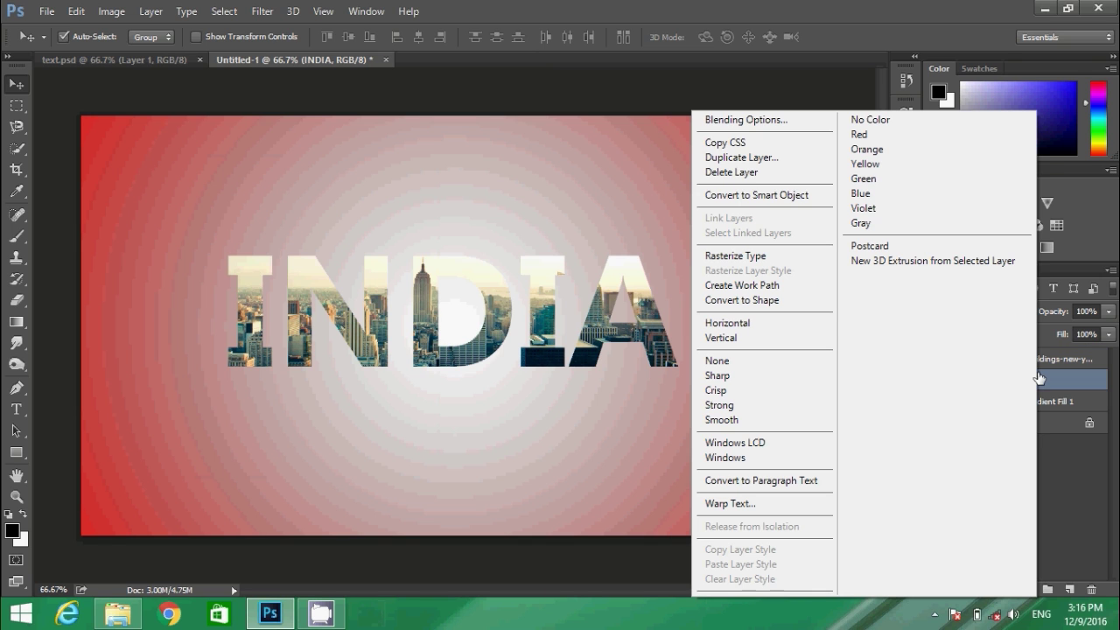
left_click(768, 119)
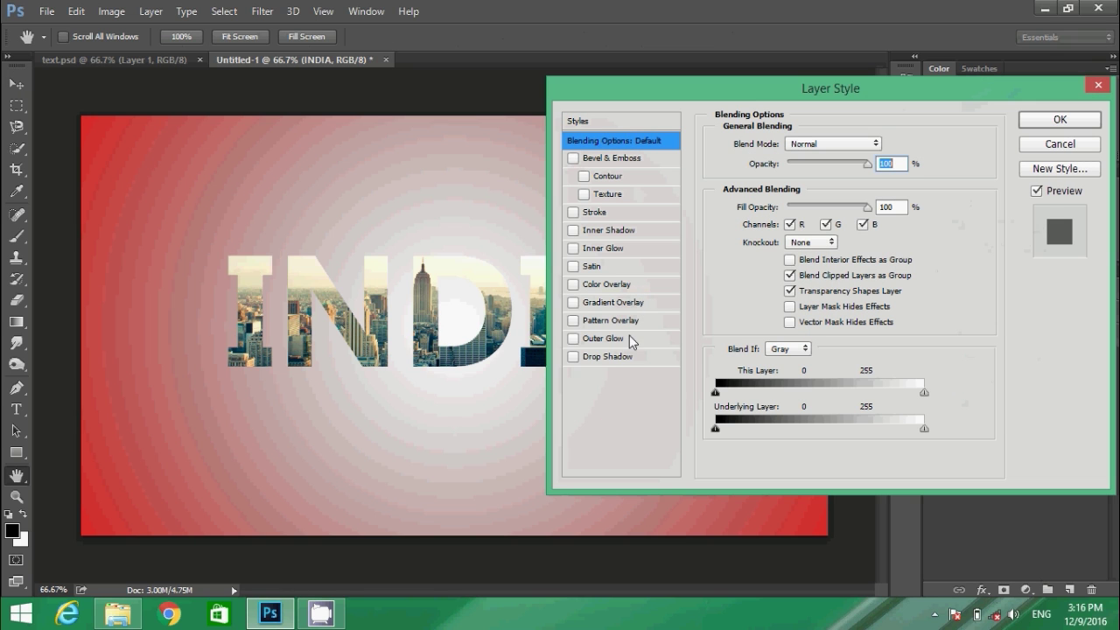
left_click(629, 341)
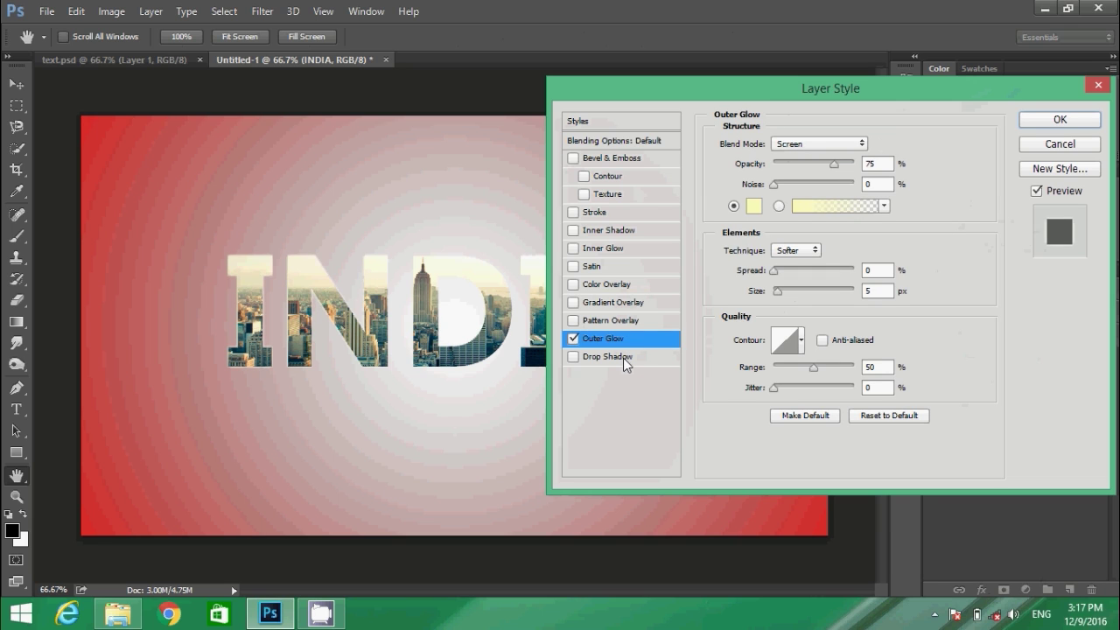
left_click(625, 360)
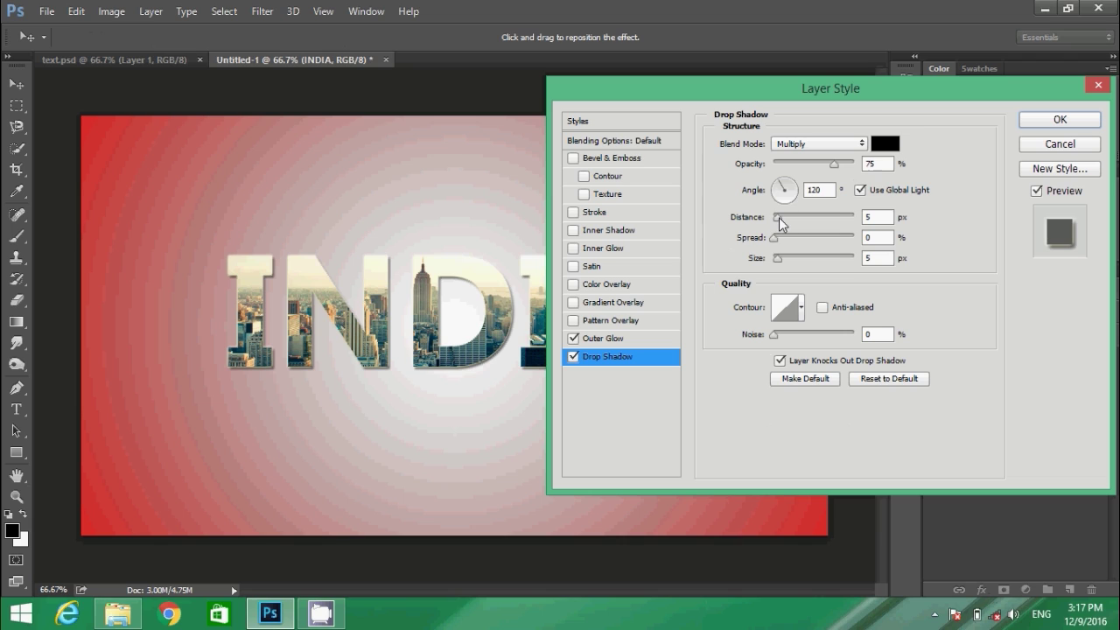
left_click(836, 164)
left_click_drag(839, 164, 843, 164)
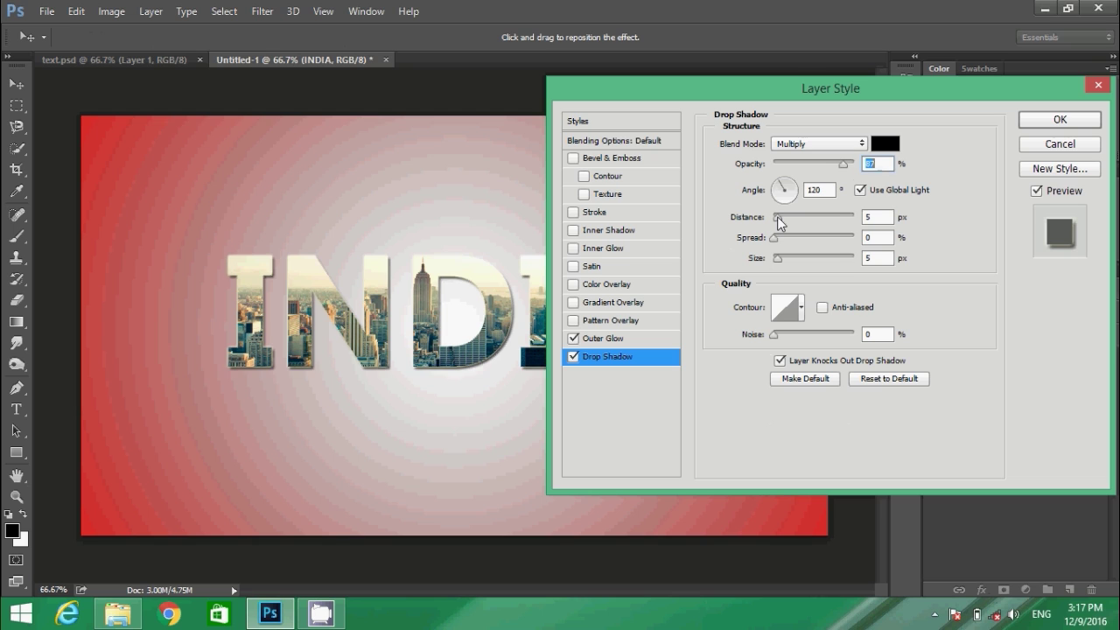
left_click_drag(778, 217, 783, 217)
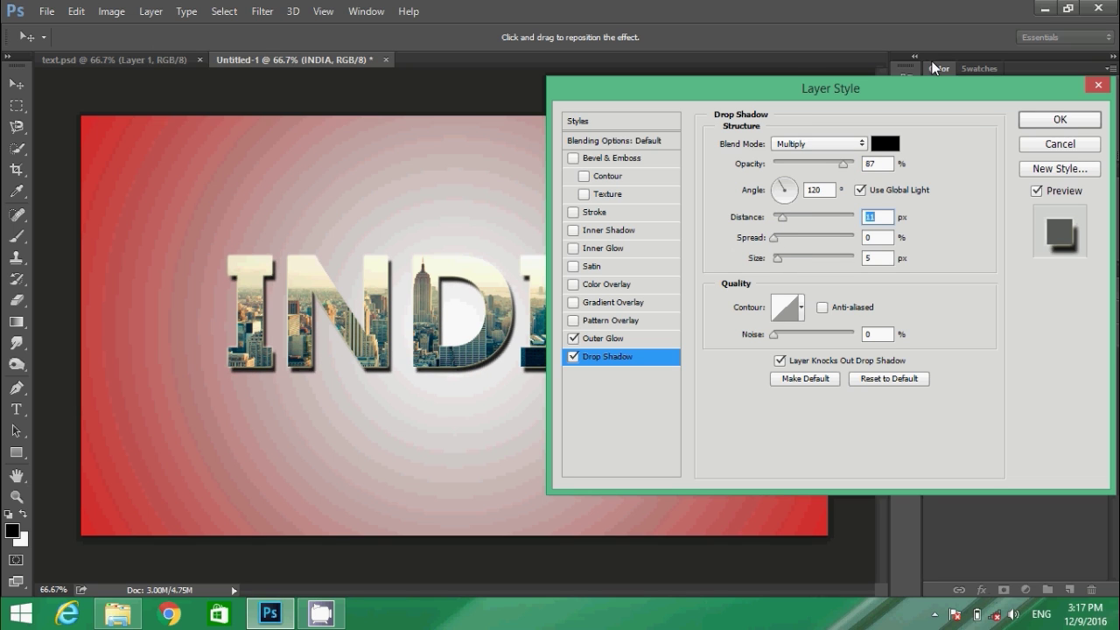
left_click(1049, 127)
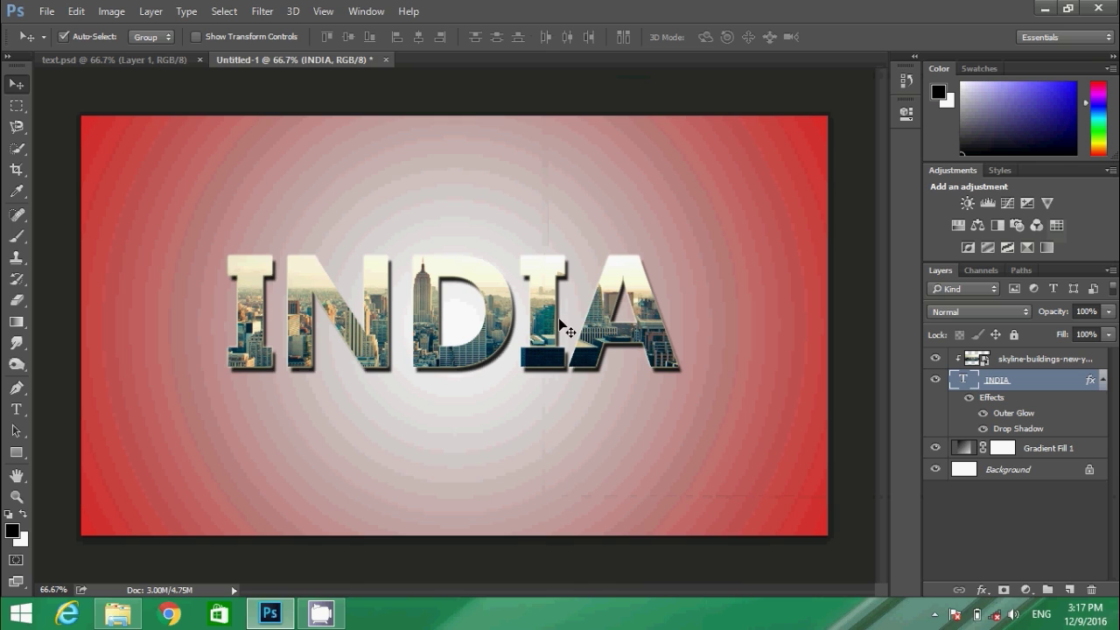